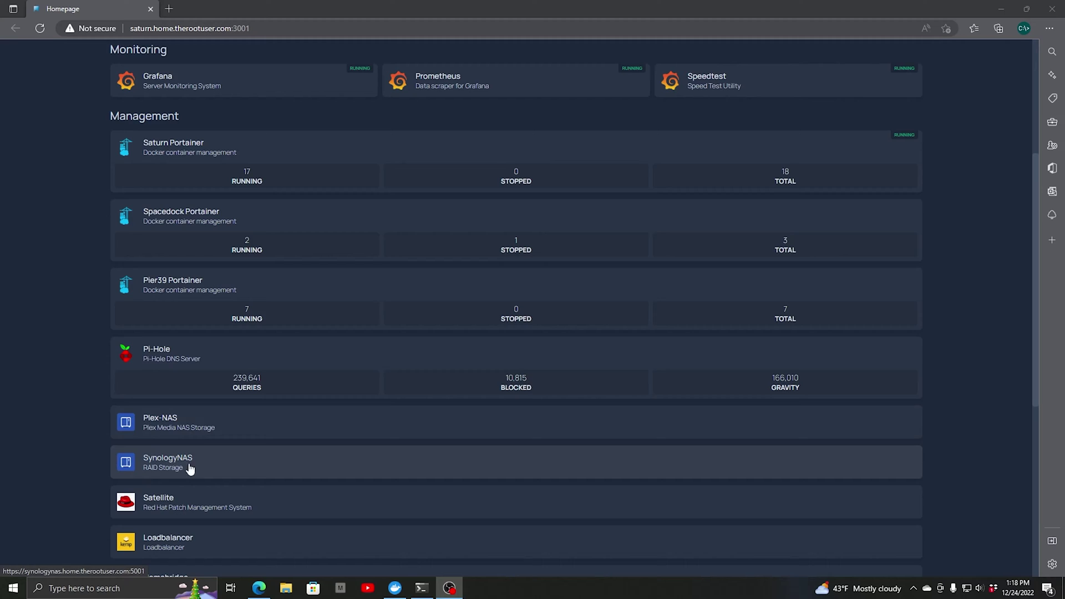
# Show Control Panel's Network Interface list with LAN 1 (static 192.168.1.68) and LAN 2 (DHCP).
pyautogui.click(208, 469)
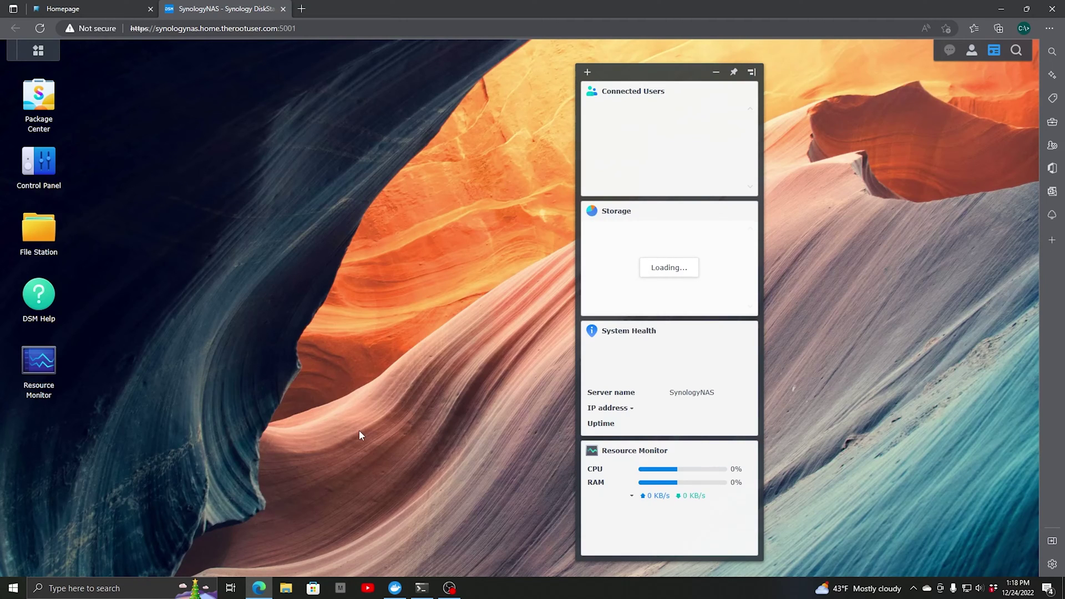
pyautogui.click(55, 176)
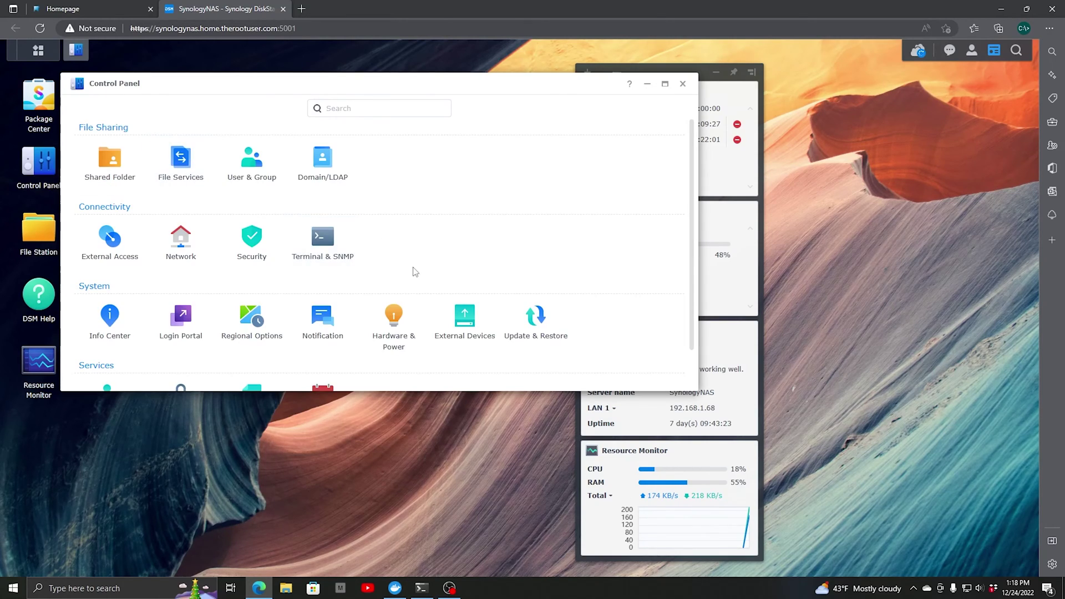
pyautogui.click(182, 244)
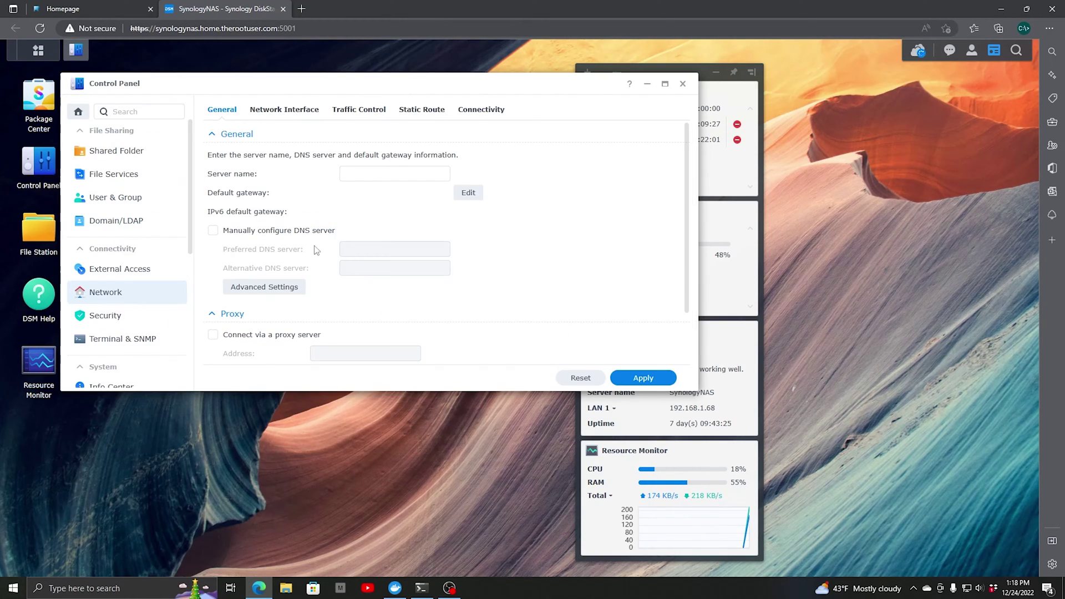
pyautogui.click(280, 110)
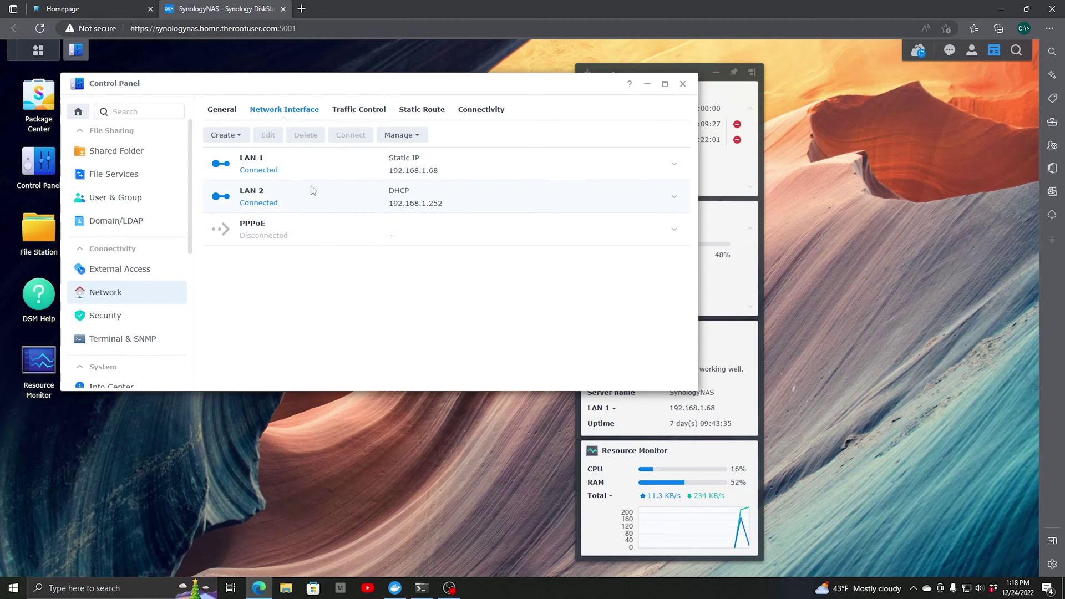
# Set up a bond of LAN 1 and LAN 2 with manual IP 192.168.1.68 and gateway 192.168.1.254.
pyautogui.click(304, 165)
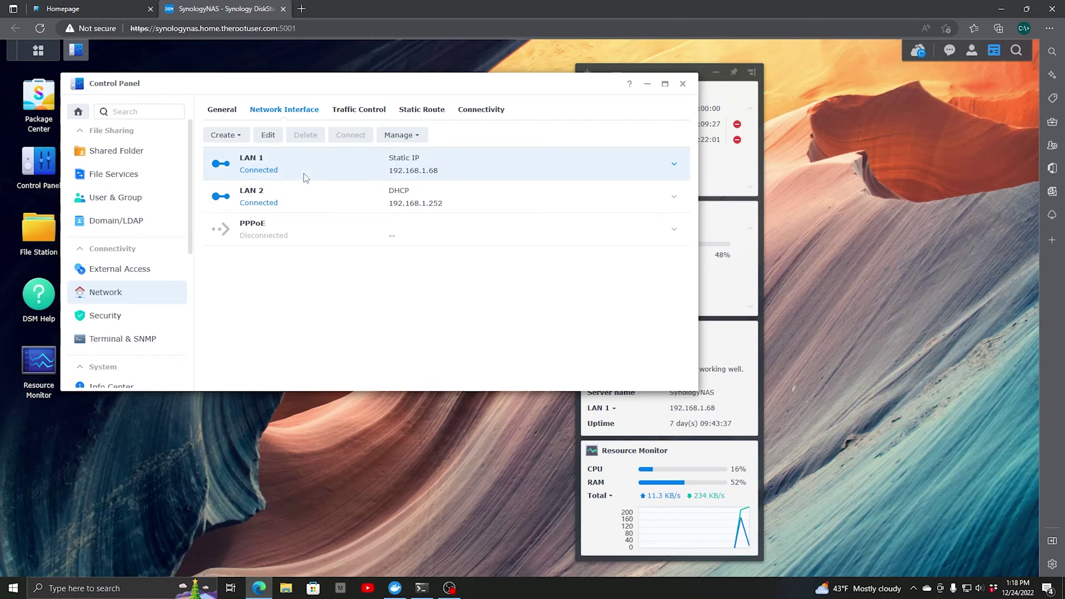
pyautogui.click(225, 136)
pyautogui.click(239, 155)
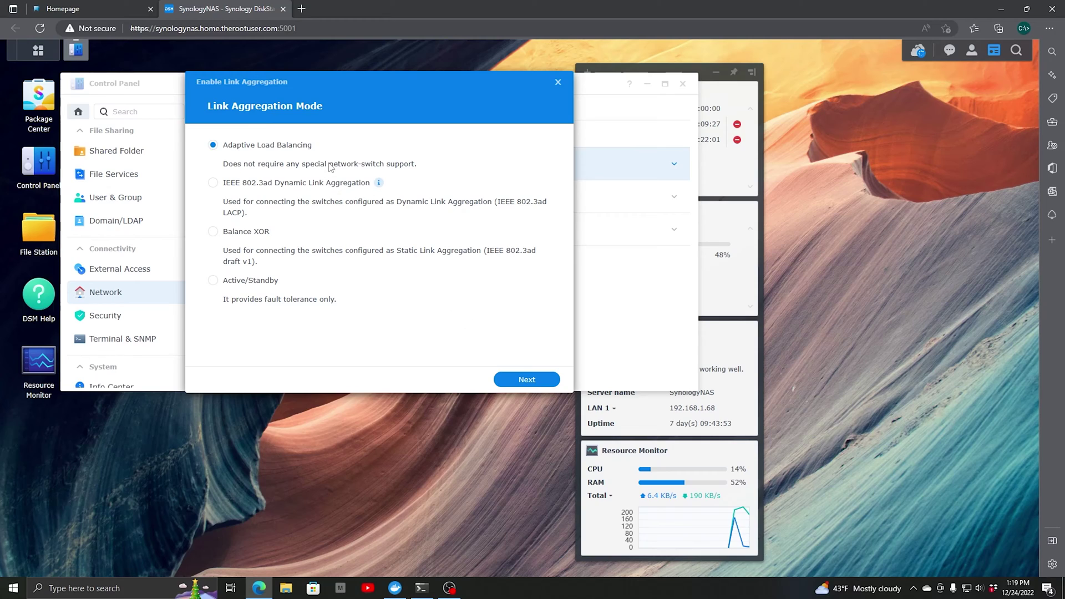
pyautogui.click(530, 379)
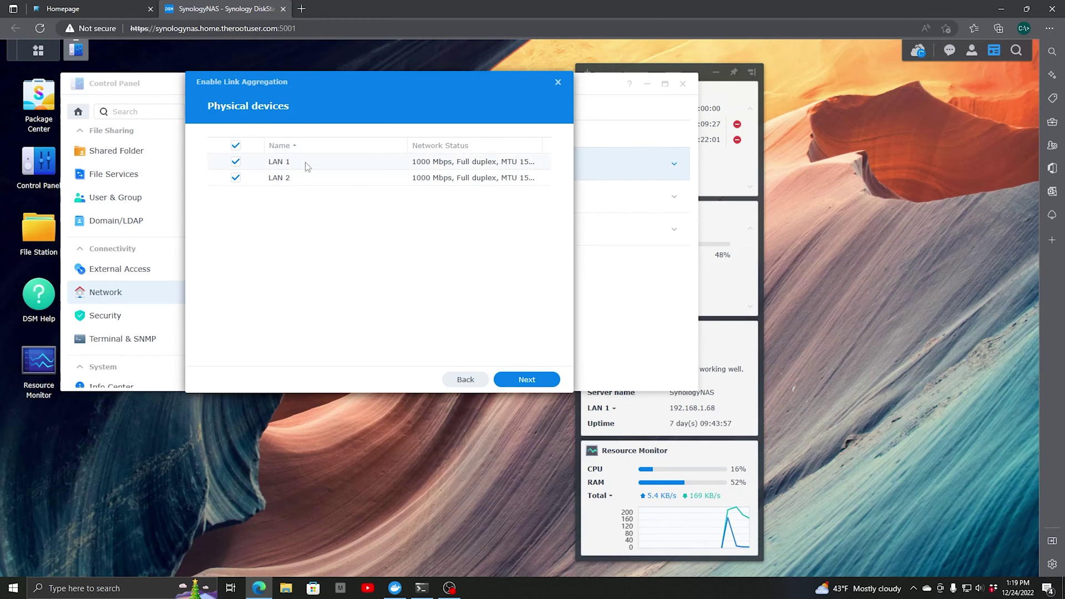
pyautogui.click(522, 379)
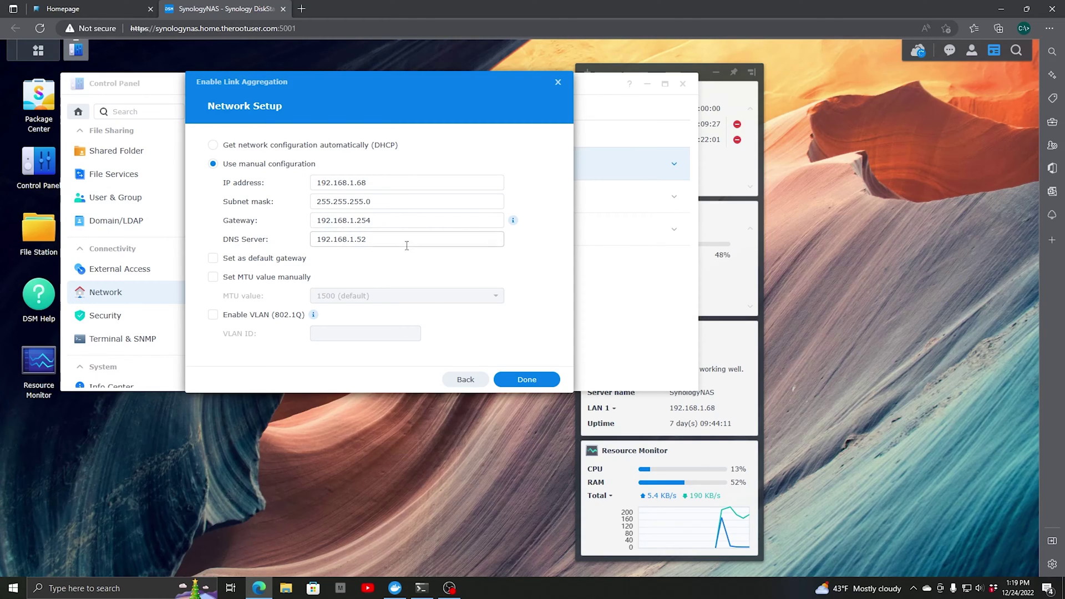
pyautogui.click(541, 377)
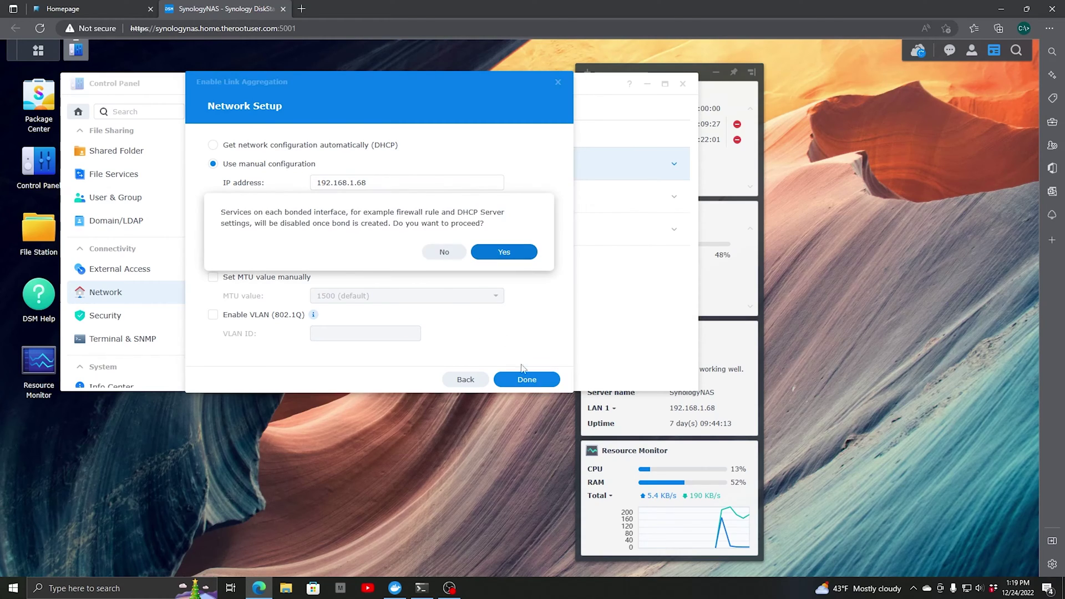
# Confirm the bond creation, then view the UniFi Network device list of five wired devices.
pyautogui.click(503, 260)
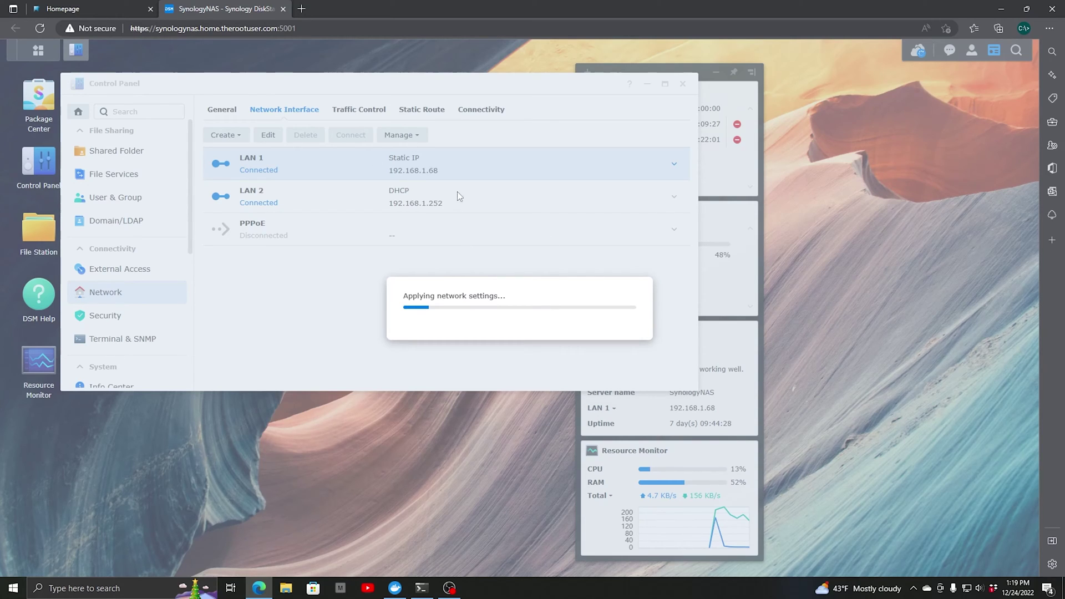
pyautogui.click(109, 10)
pyautogui.scroll(-1, 277, 476)
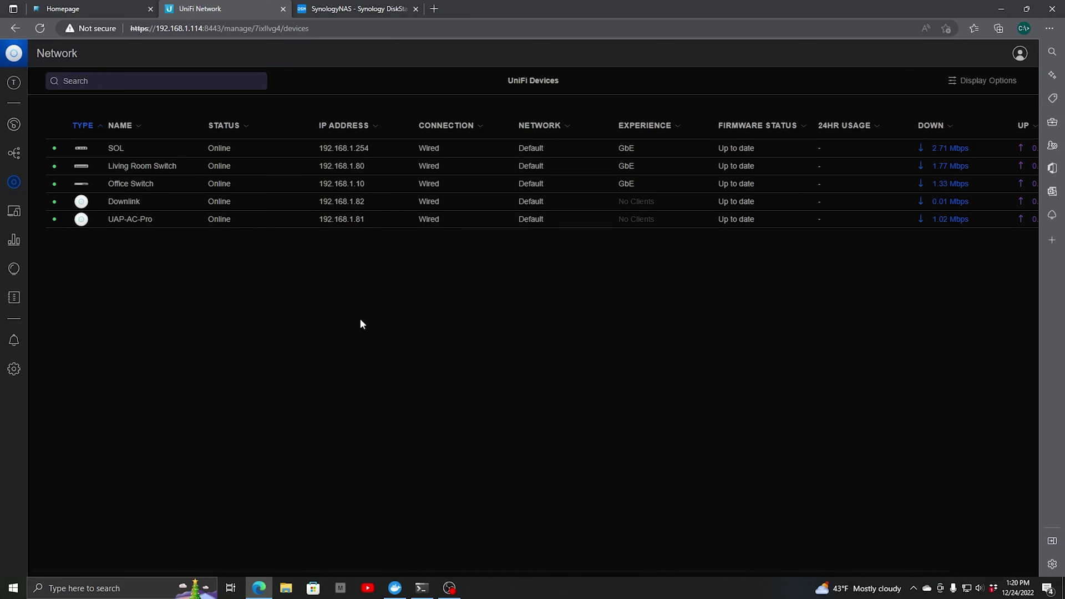
# Open the Office Switch's Port Management view while checking the DSM tab's bond progress.
pyautogui.click(119, 185)
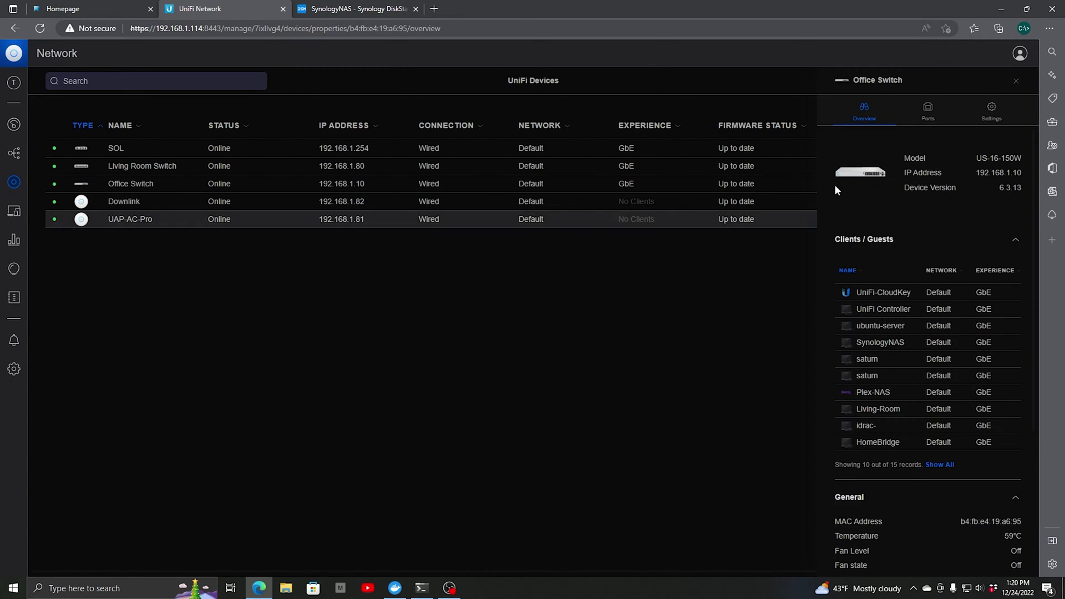
pyautogui.click(931, 113)
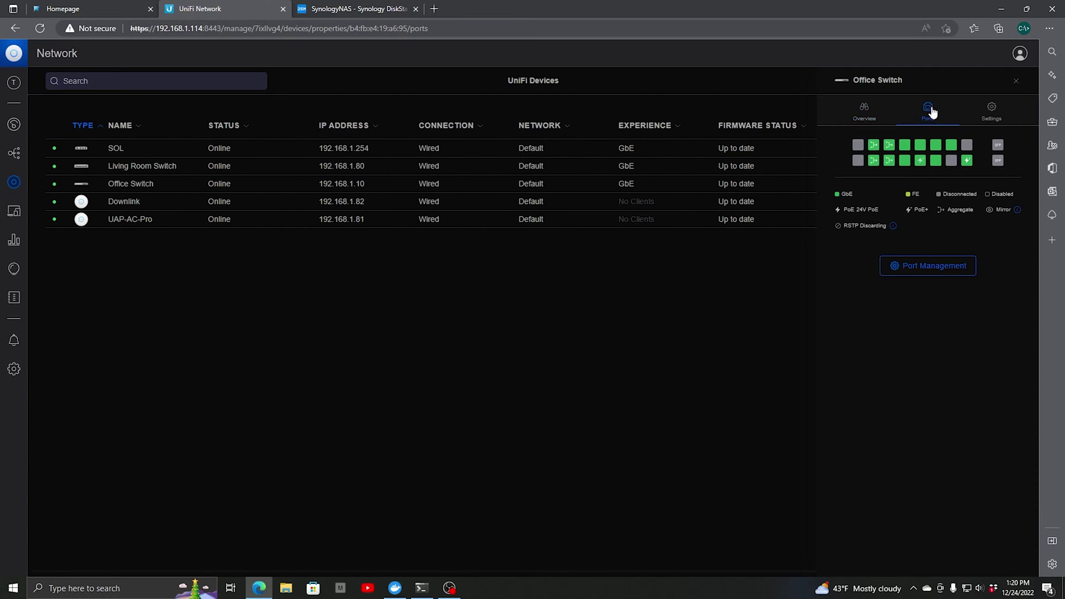
pyautogui.click(936, 271)
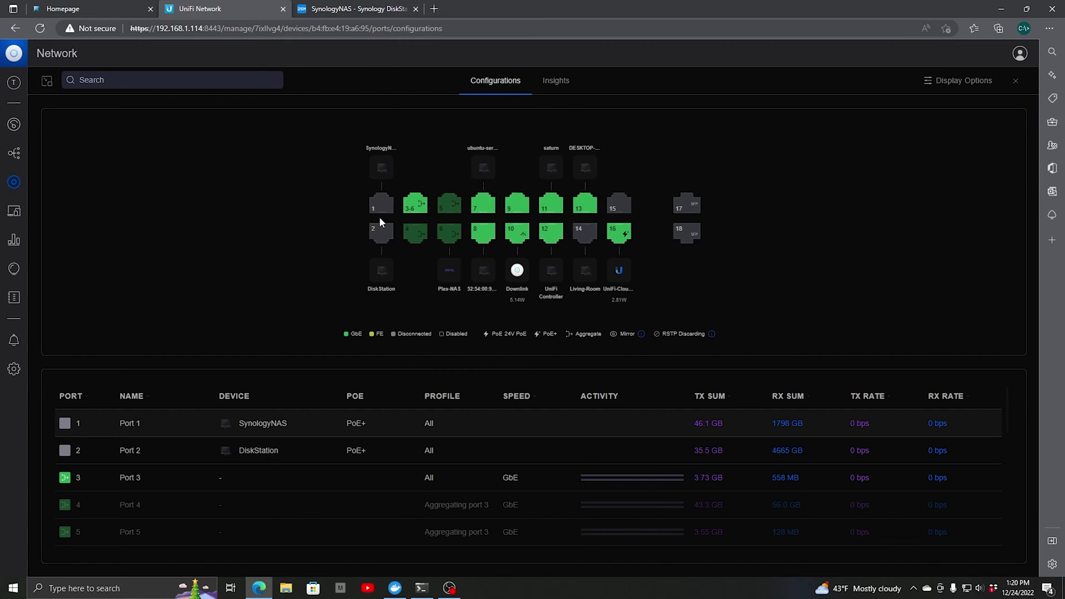
pyautogui.click(358, 9)
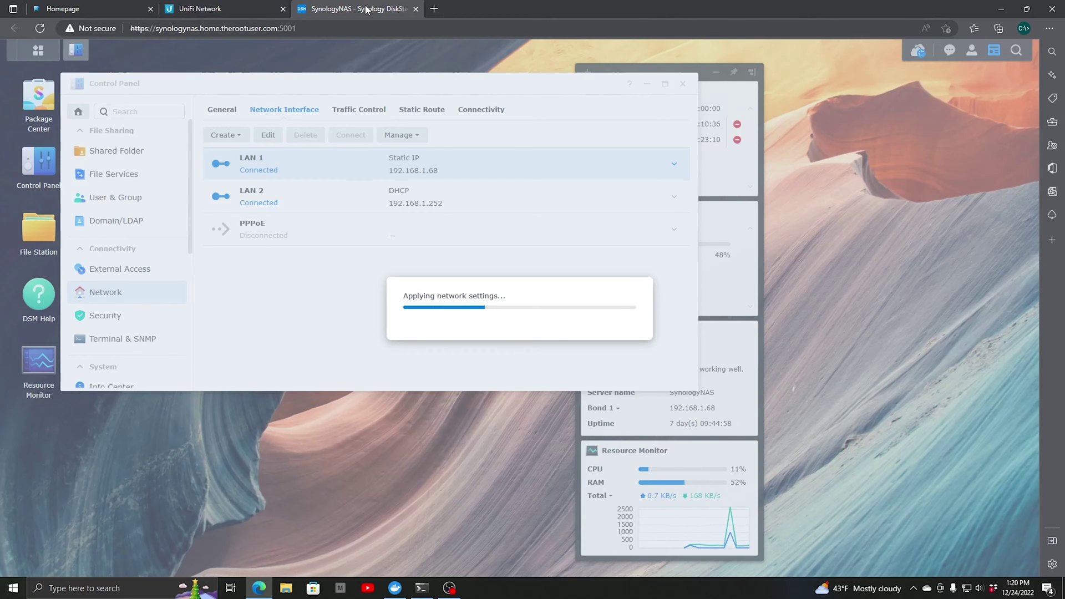
pyautogui.click(231, 10)
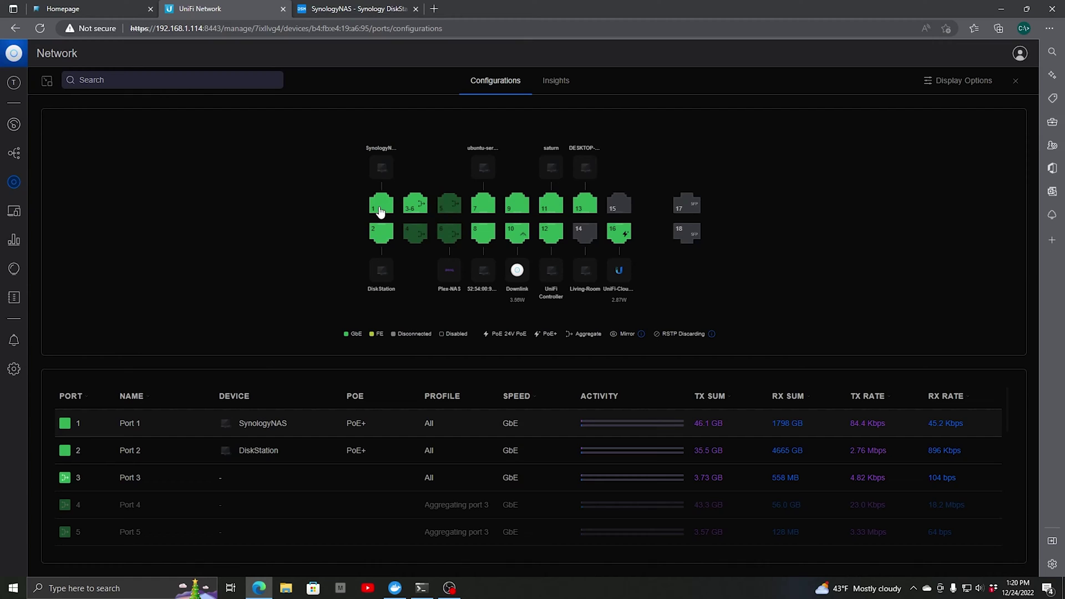
# Open the Edit dialog for Bond 1 in Network Interface, then return to UniFi's port page.
pyautogui.click(369, 13)
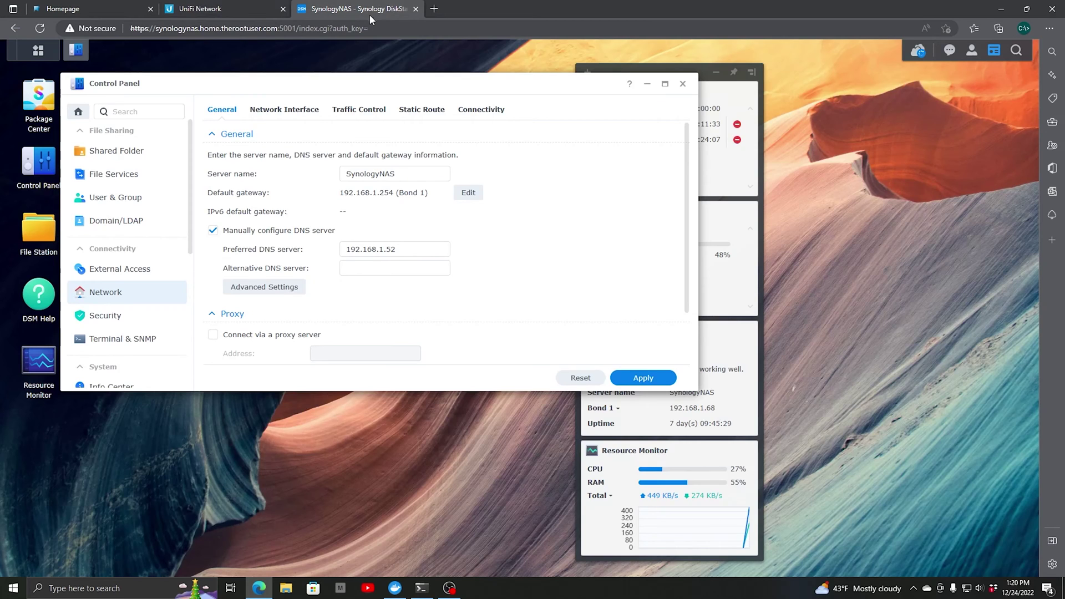
pyautogui.click(298, 113)
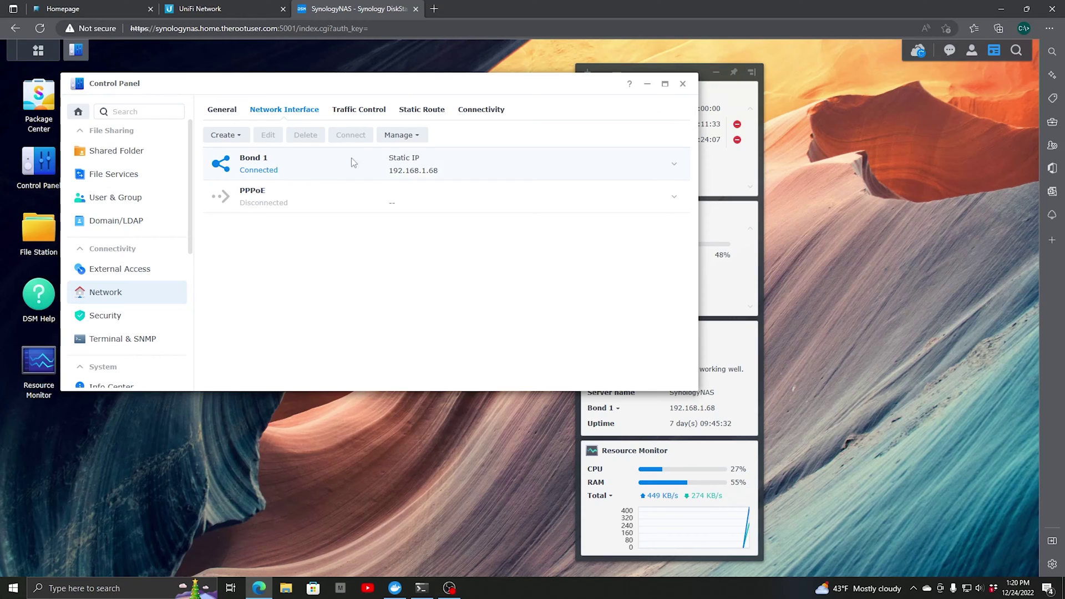
pyautogui.click(293, 172)
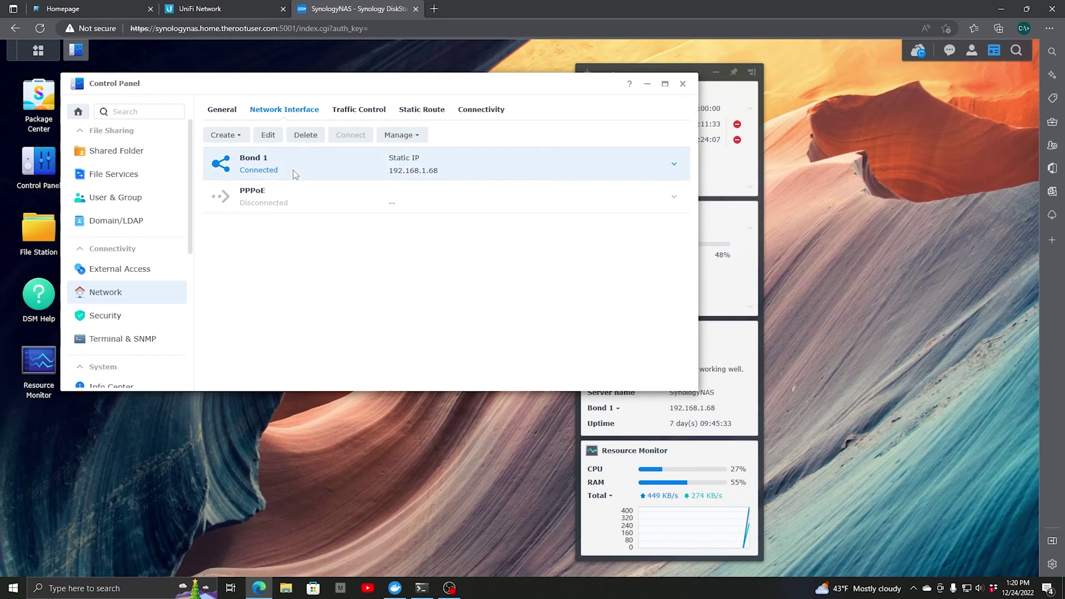
pyautogui.click(268, 135)
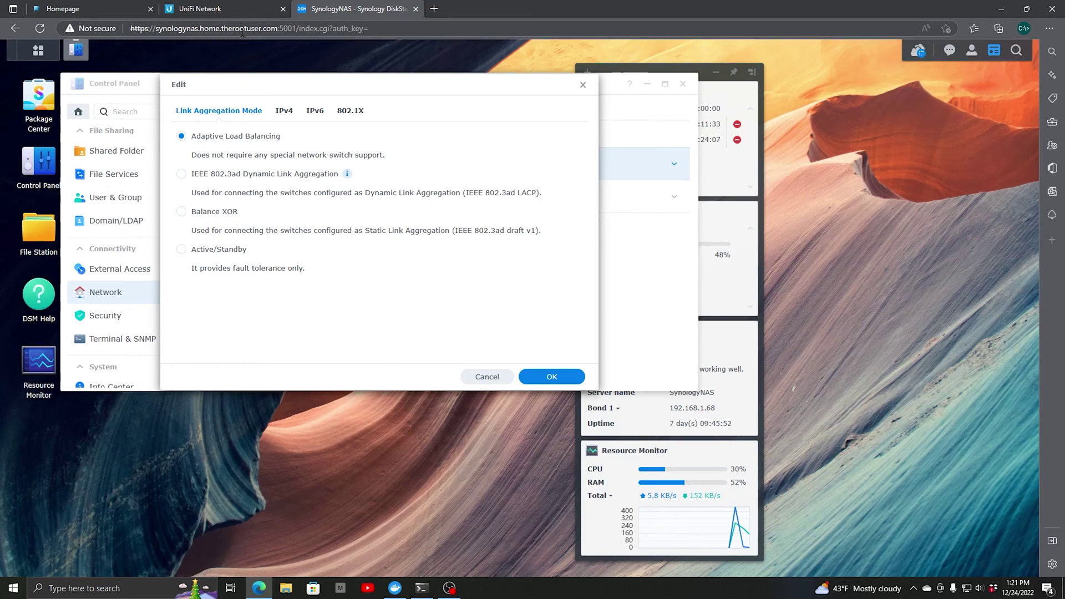
pyautogui.click(231, 17)
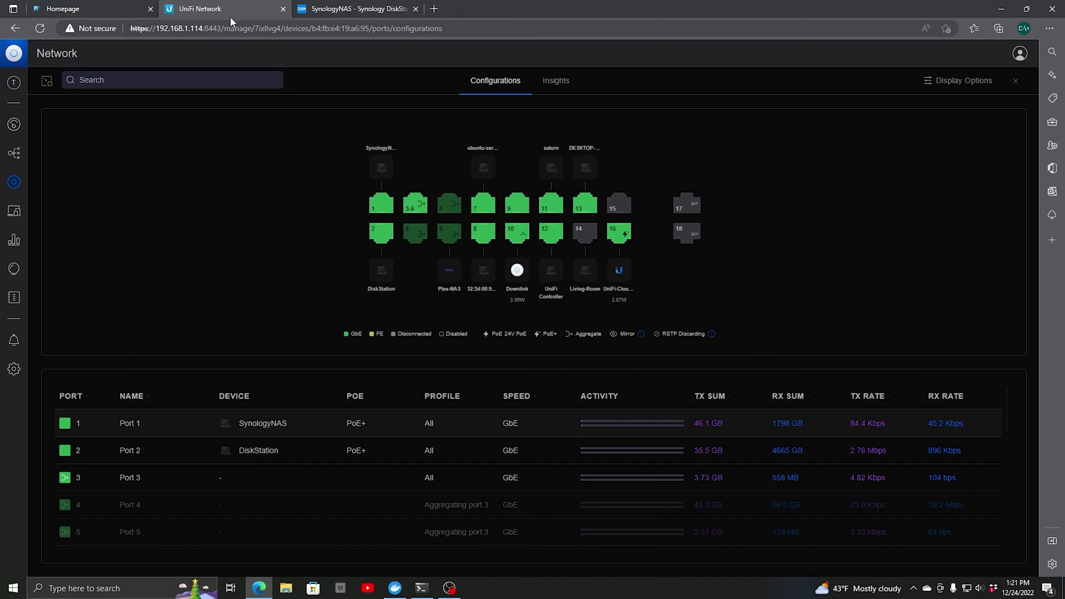
# Set switch port 1's operation to Aggregate with Port - 2 and apply the changes.
pyautogui.click(382, 209)
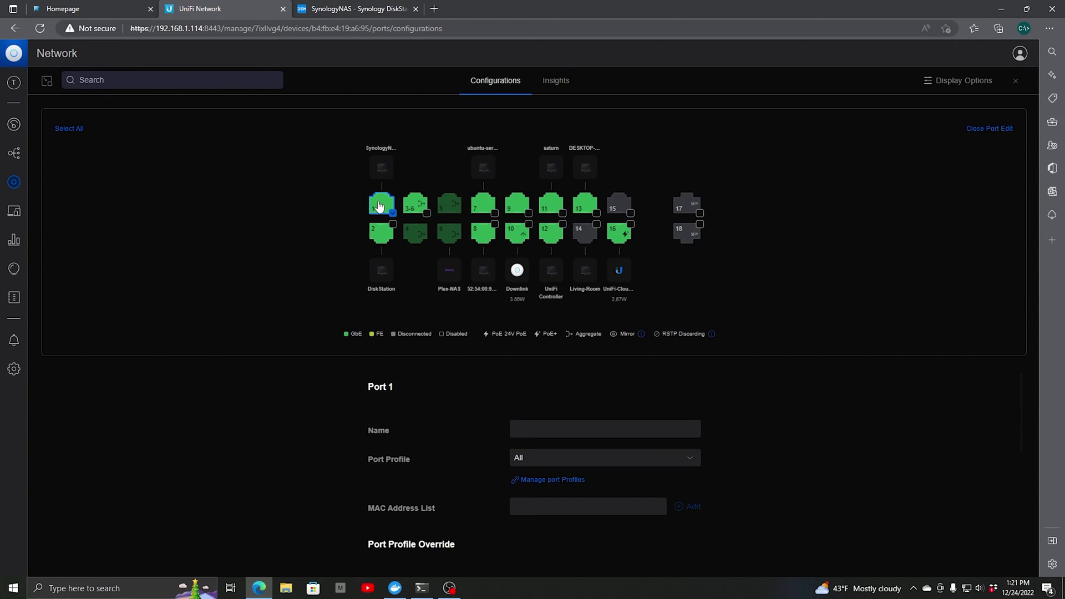
pyautogui.scroll(-2, 789, 417)
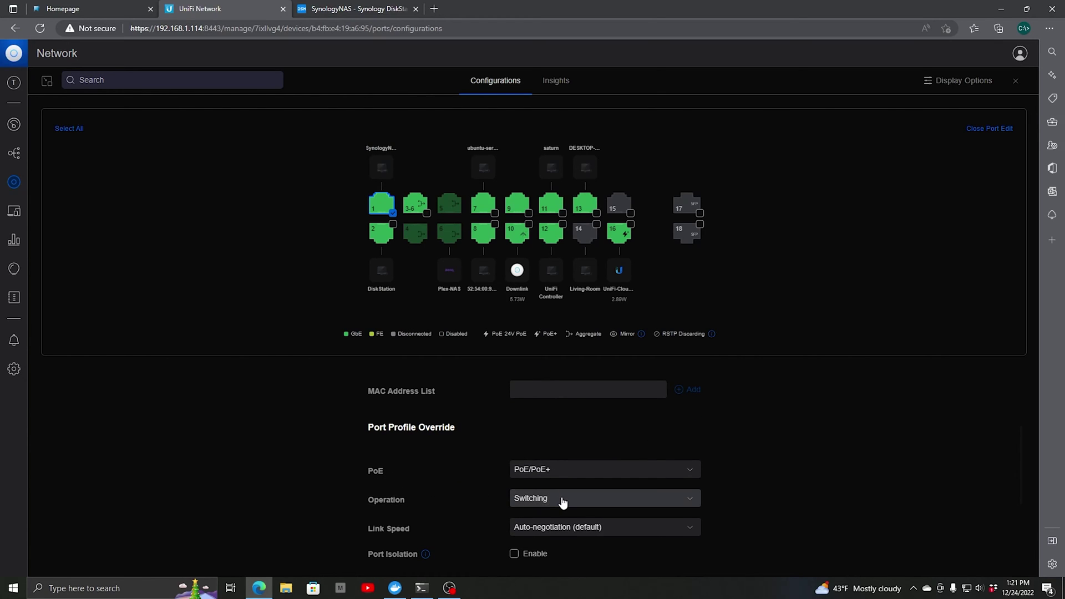
pyautogui.click(564, 500)
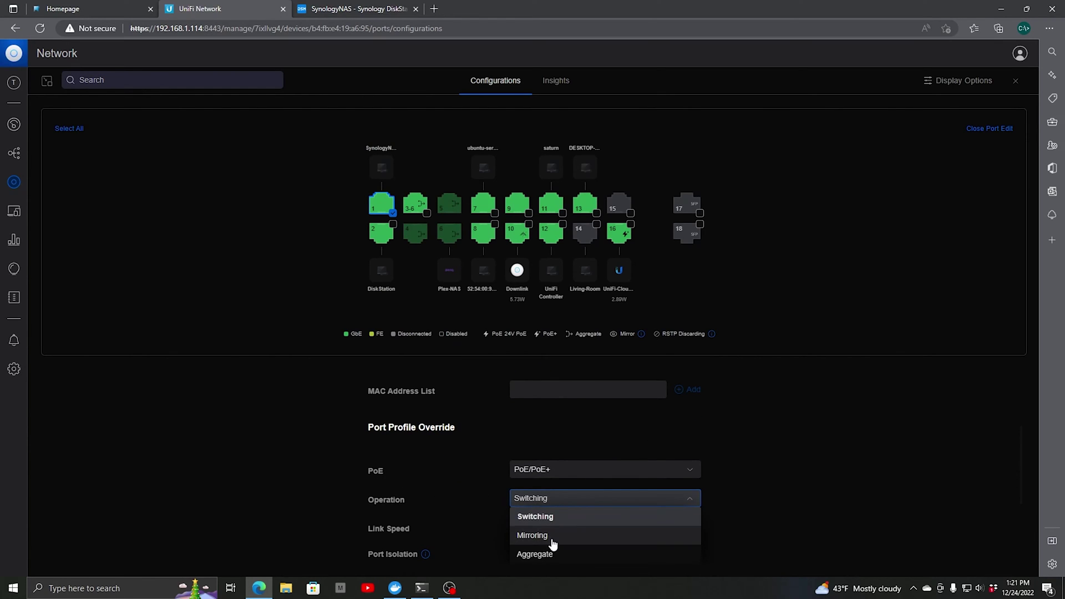
pyautogui.click(551, 555)
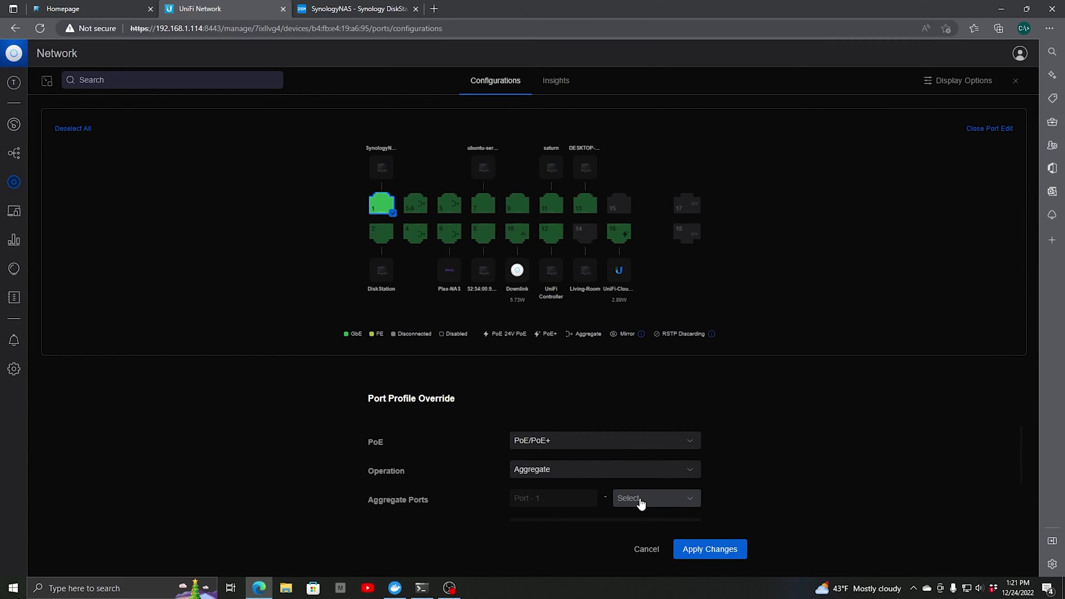
pyautogui.click(660, 501)
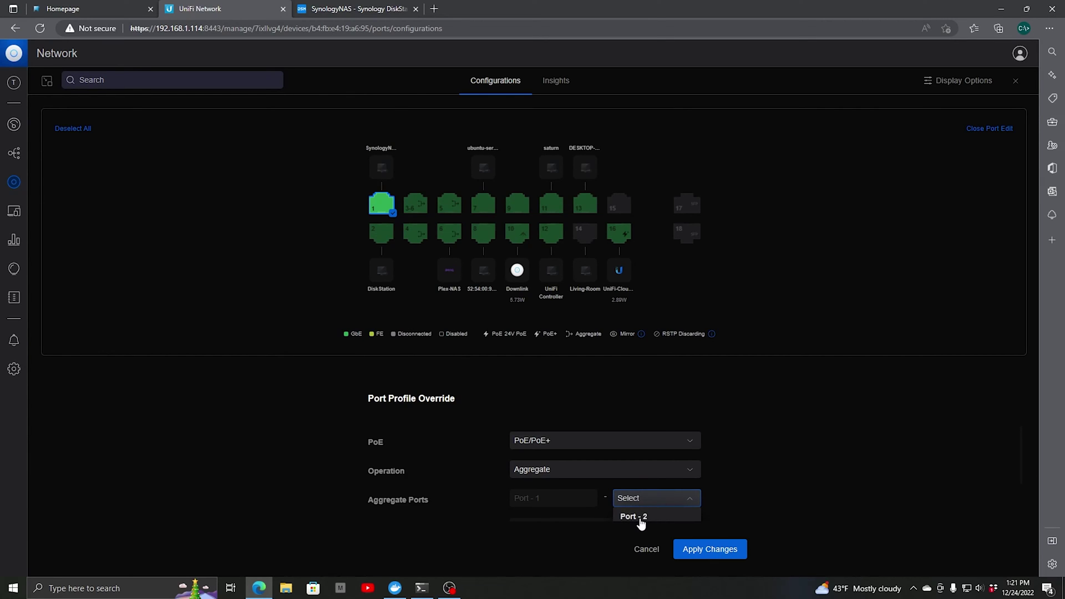
pyautogui.click(640, 519)
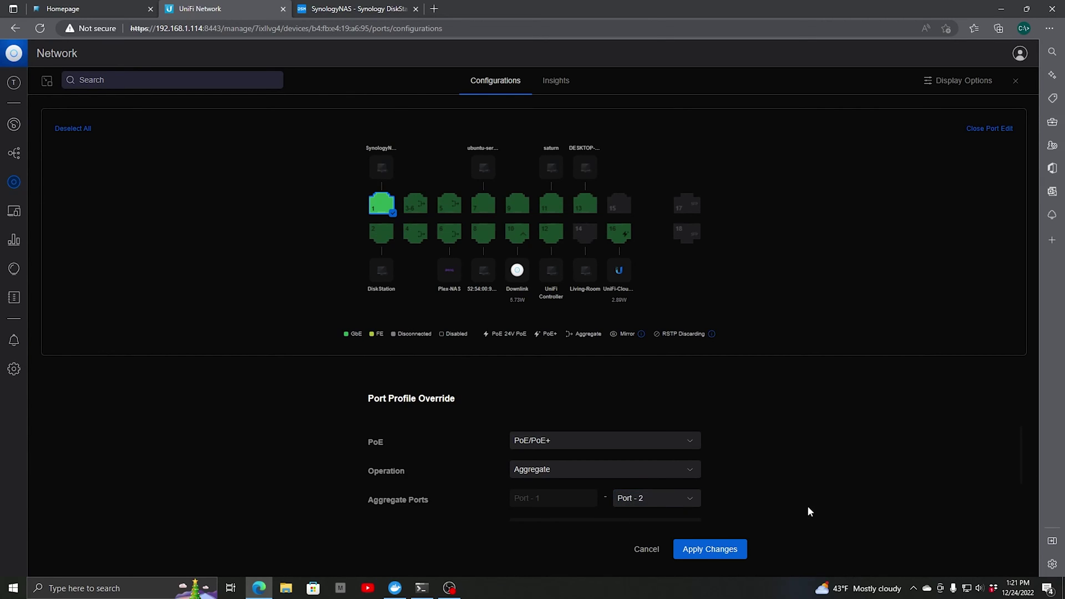
pyautogui.click(704, 549)
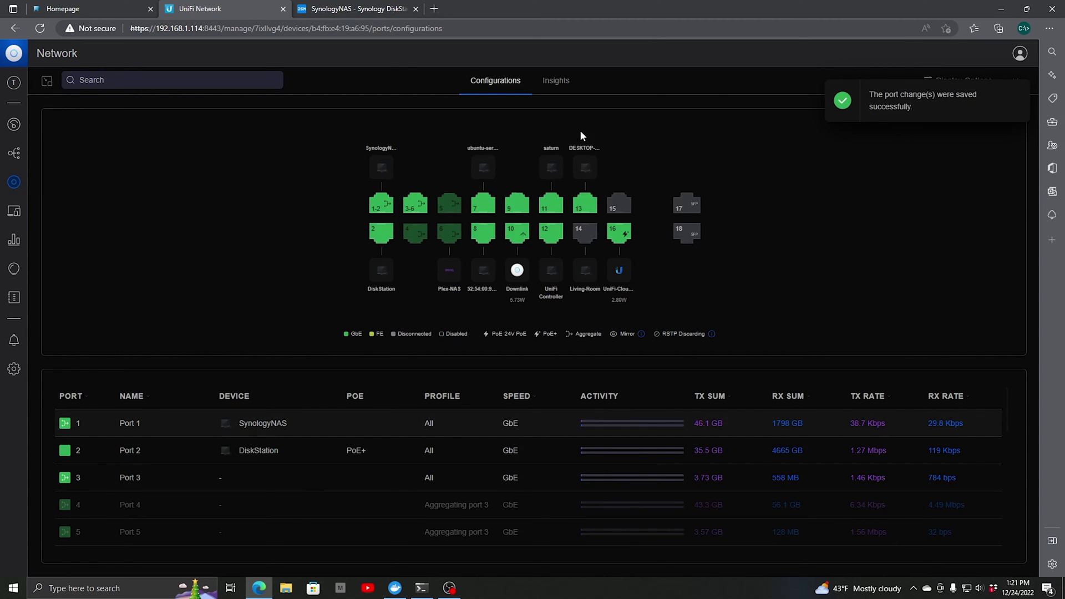
pyautogui.click(348, 9)
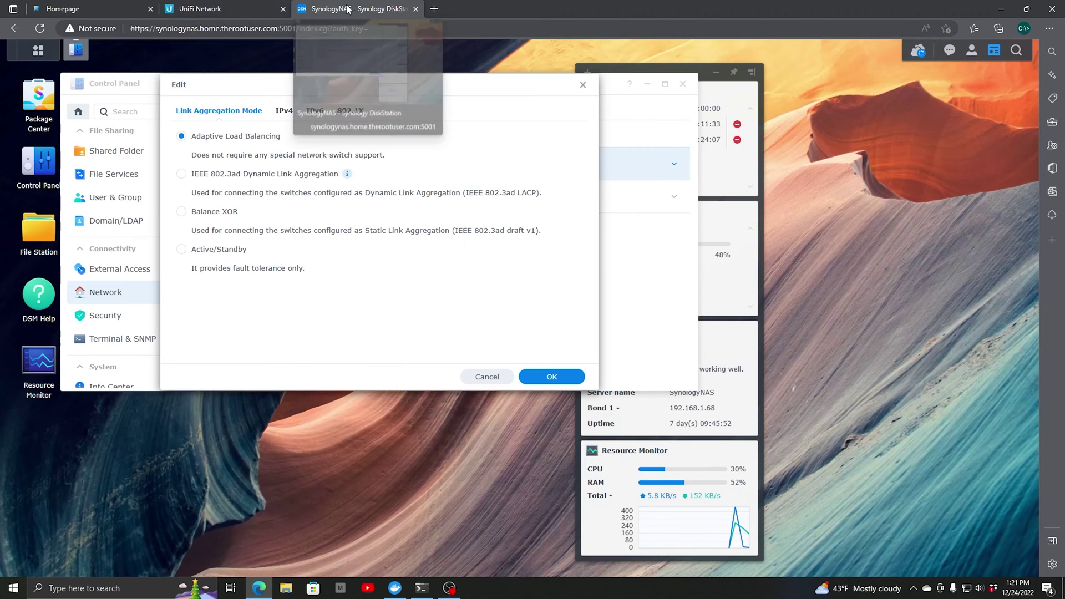
# Switch Bond 1 to IEEE 802.3ad Dynamic Link Aggregation and confirm with OK.
pyautogui.click(182, 174)
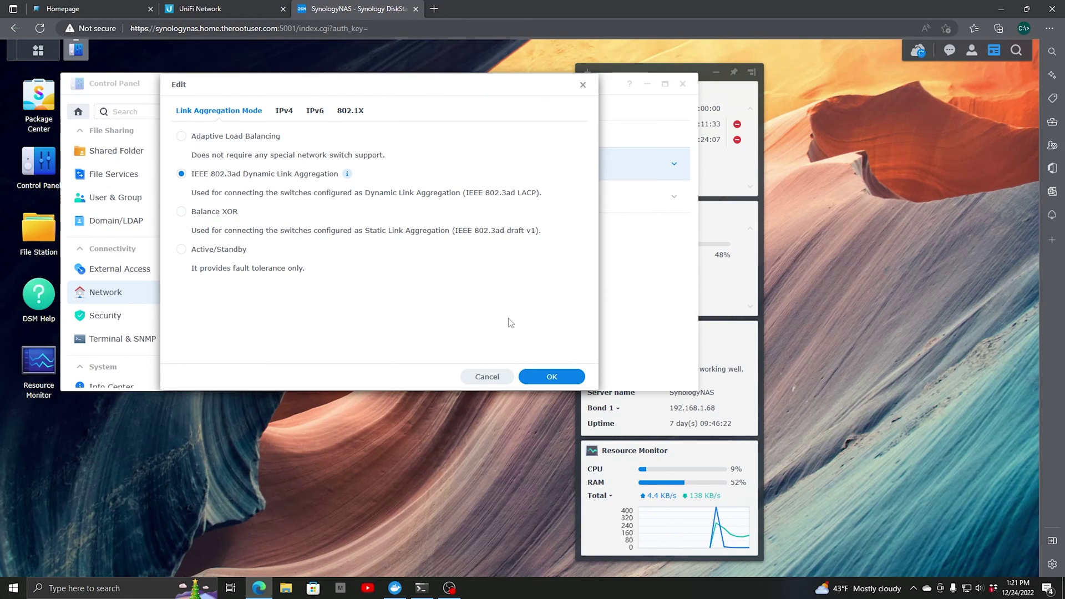
pyautogui.click(561, 378)
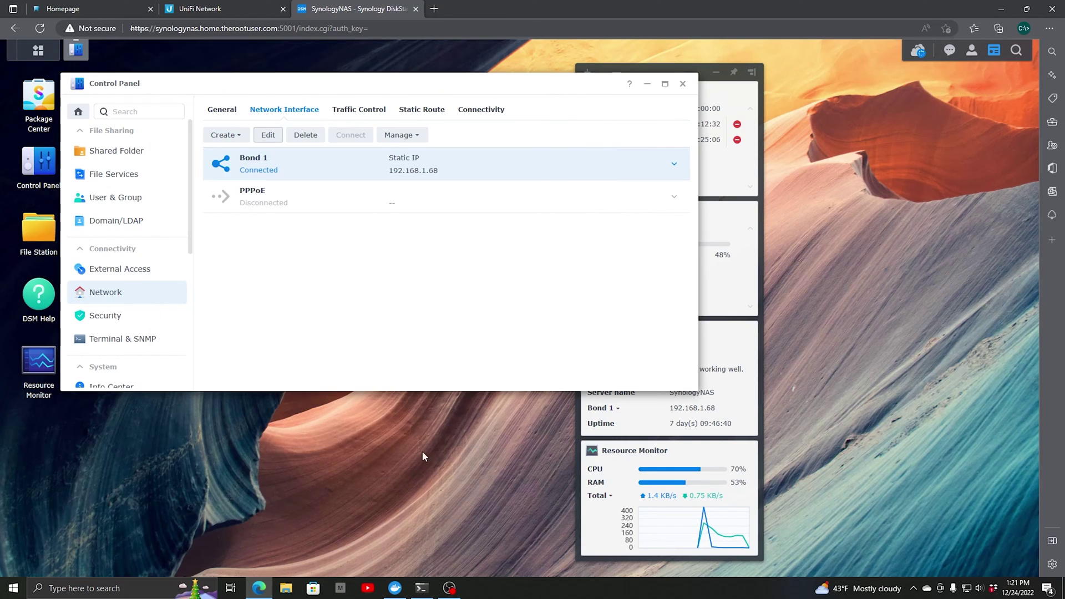
# Run ping 192.168.1.68 in the terminal to confirm the NAS still replies, then stop it.
pyautogui.click(422, 589)
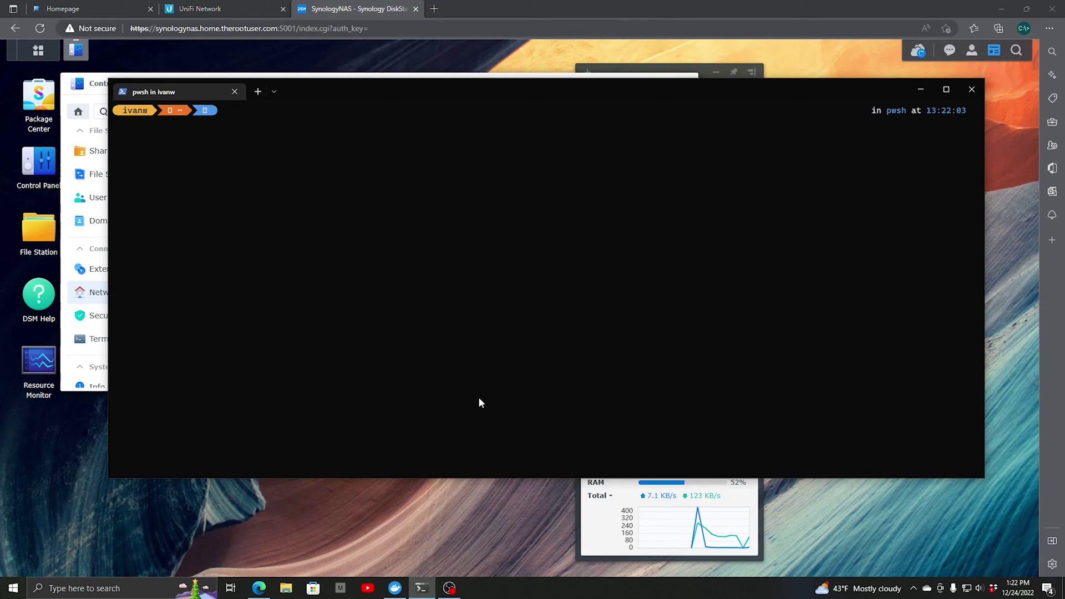
pyautogui.write('ping 192.168.1.68')
pyautogui.press('Return')
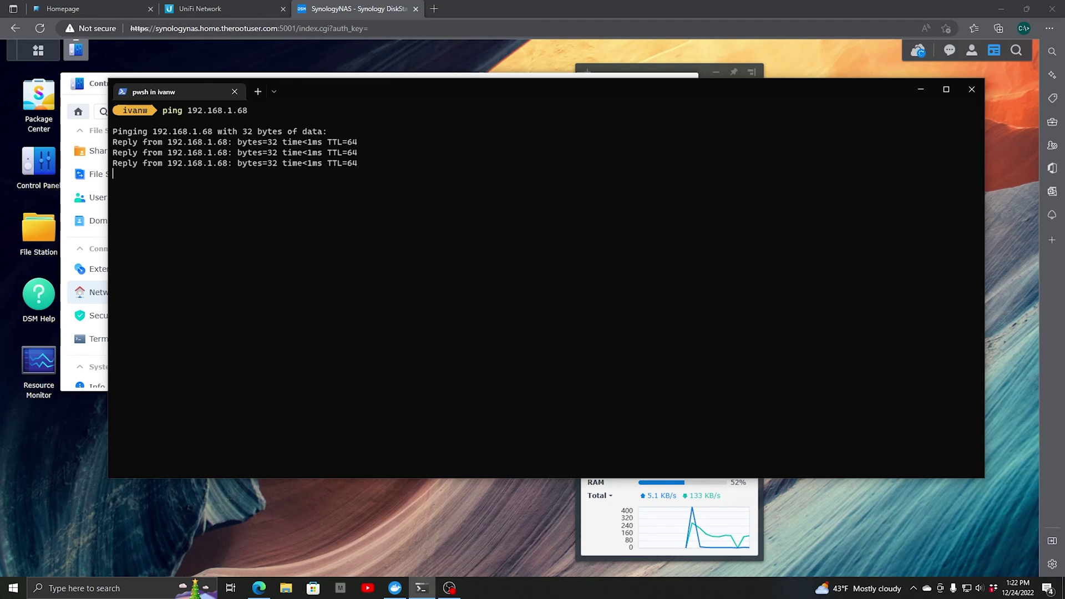
pyautogui.hotkey('ctrl', 'c')
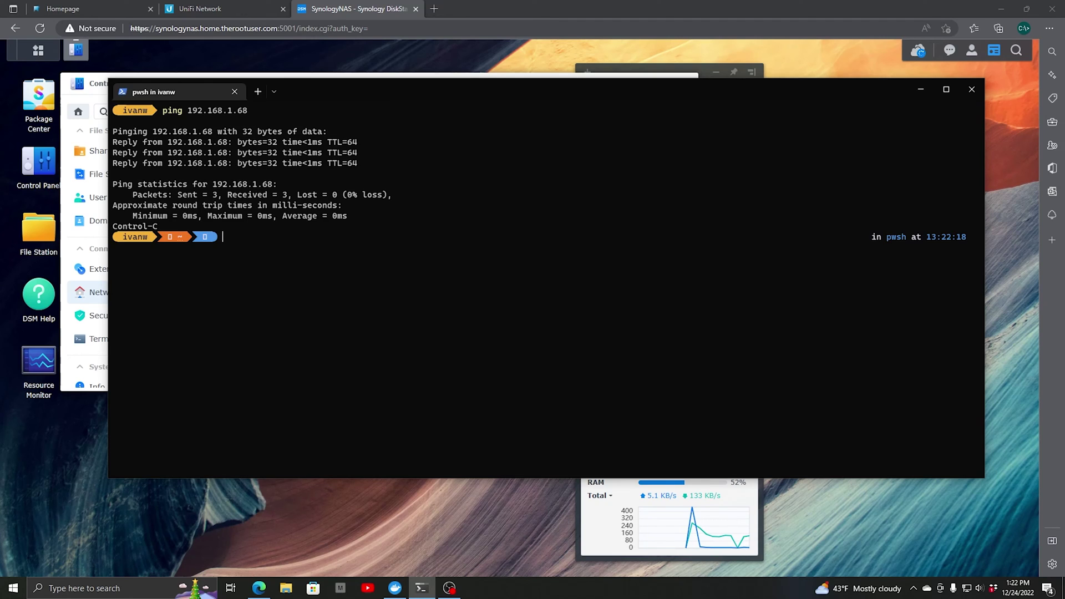
pyautogui.click(920, 89)
# Go back to the UniFi port table to see Port 2 aggregating with port 1.
pyautogui.click(195, 9)
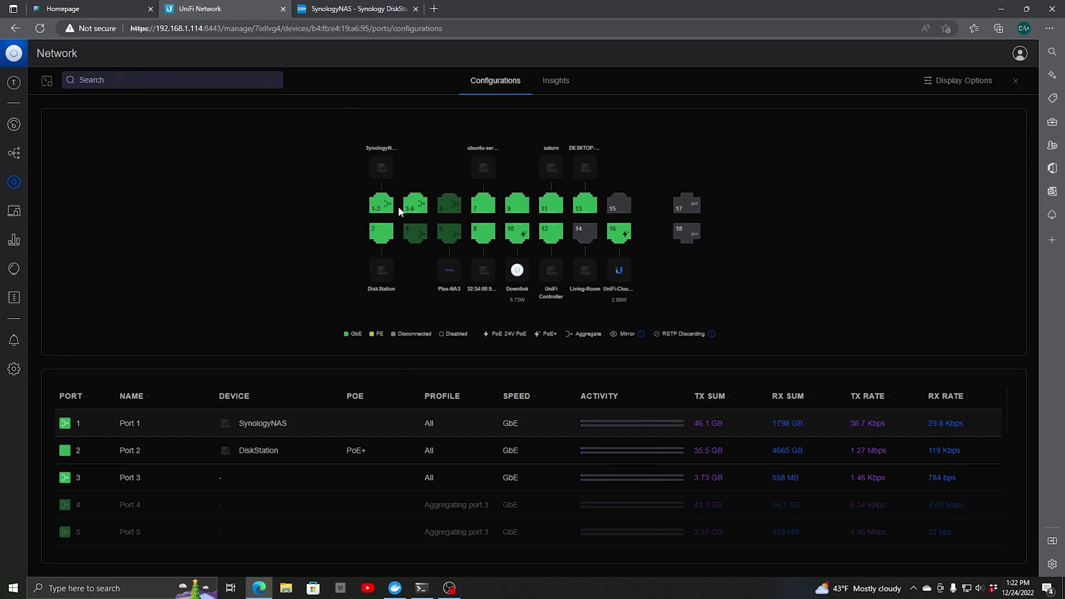